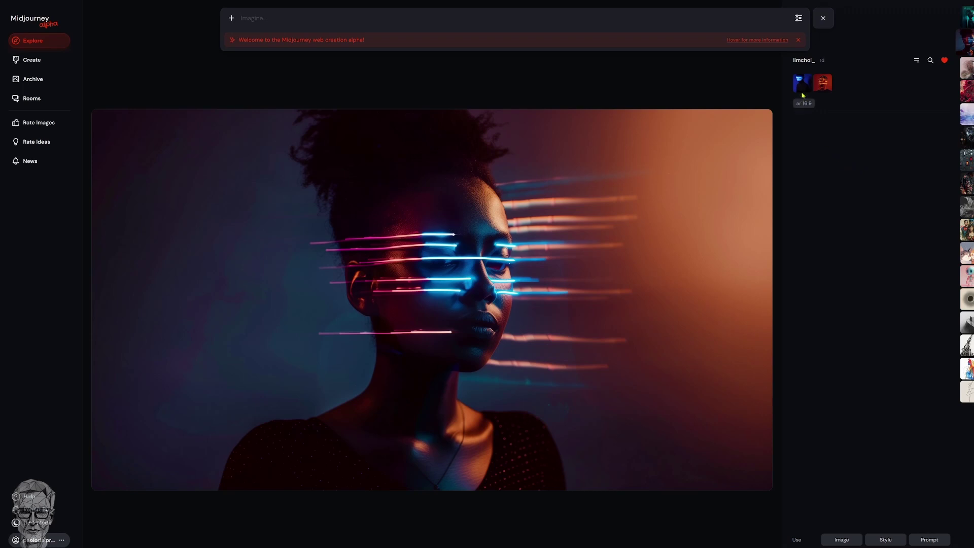
View the portrait's blue and red reference images enlarged, one after the other, and close each
left_click(801, 83)
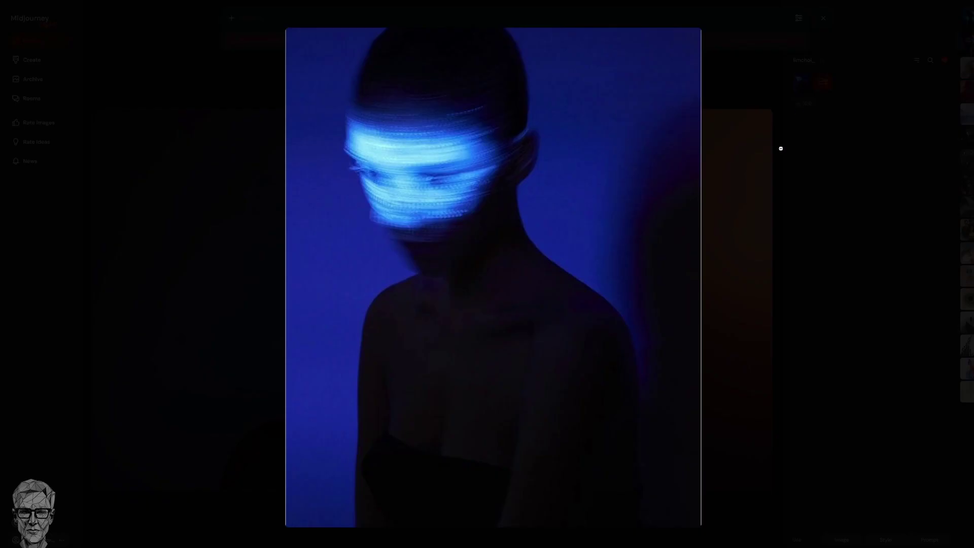
left_click(780, 148)
left_click(822, 83)
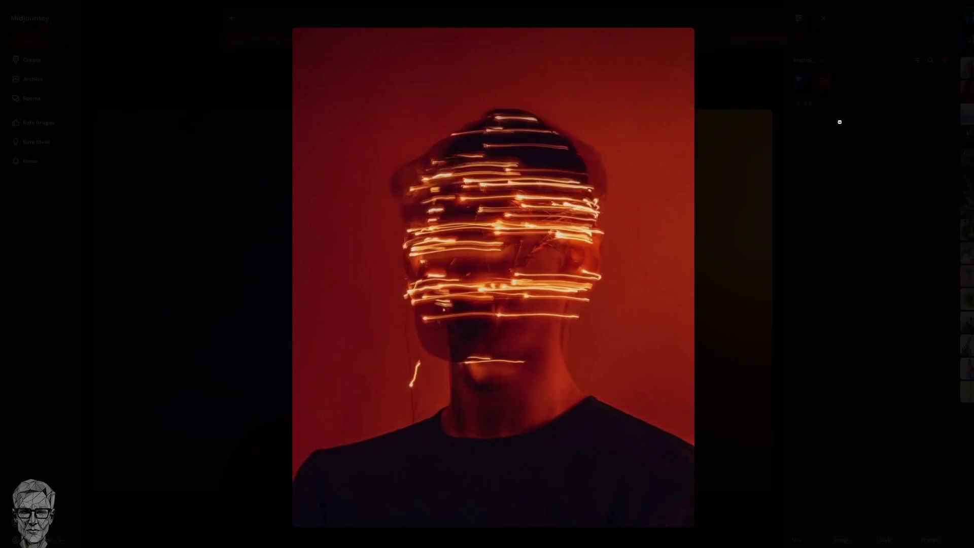
left_click(819, 158)
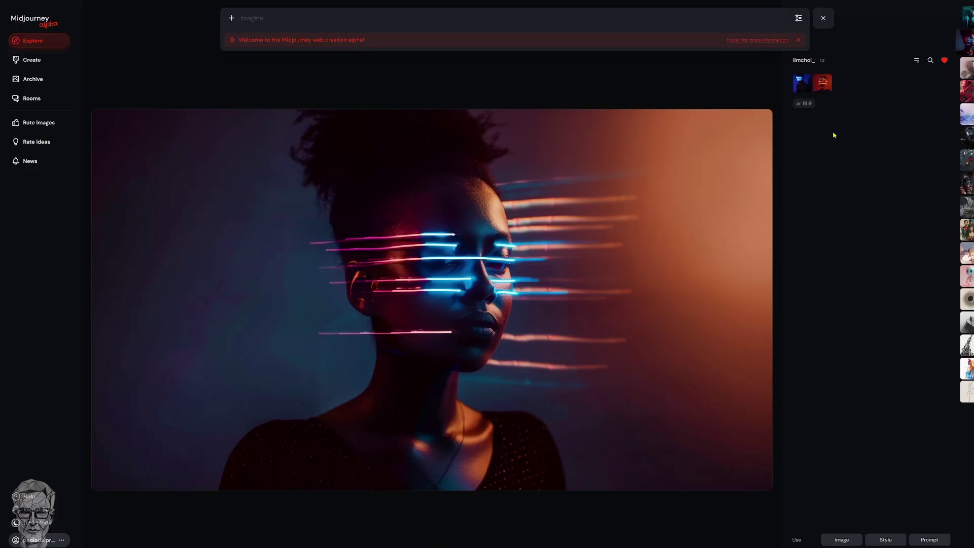
Open the creator's profile gallery and browse their light-streak portrait variations
left_click(803, 61)
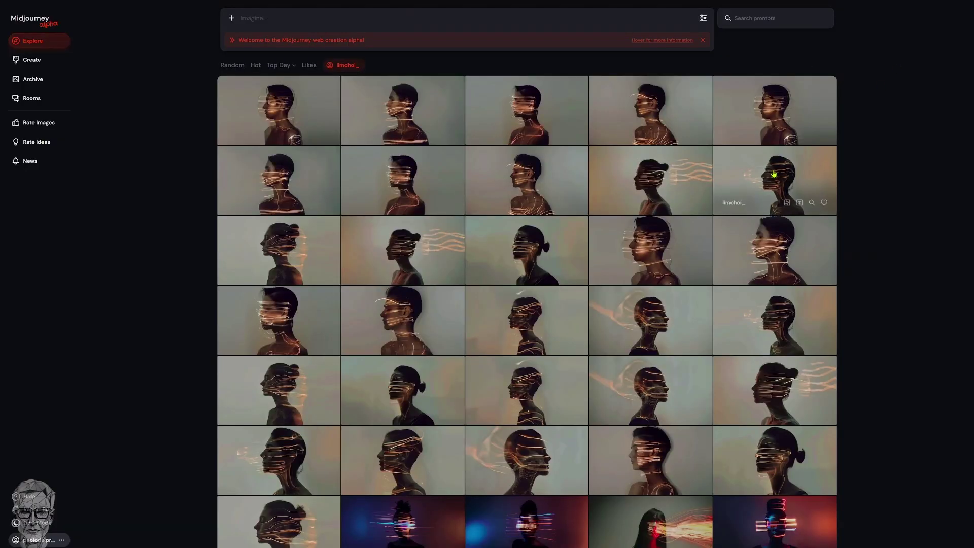
scroll(847, 163, "down", 10)
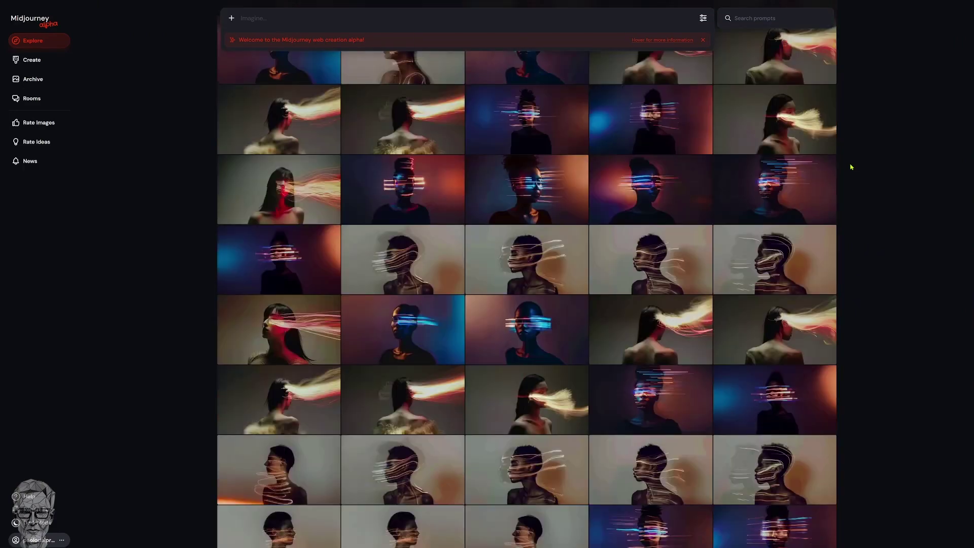
scroll(850, 167, "down", 10)
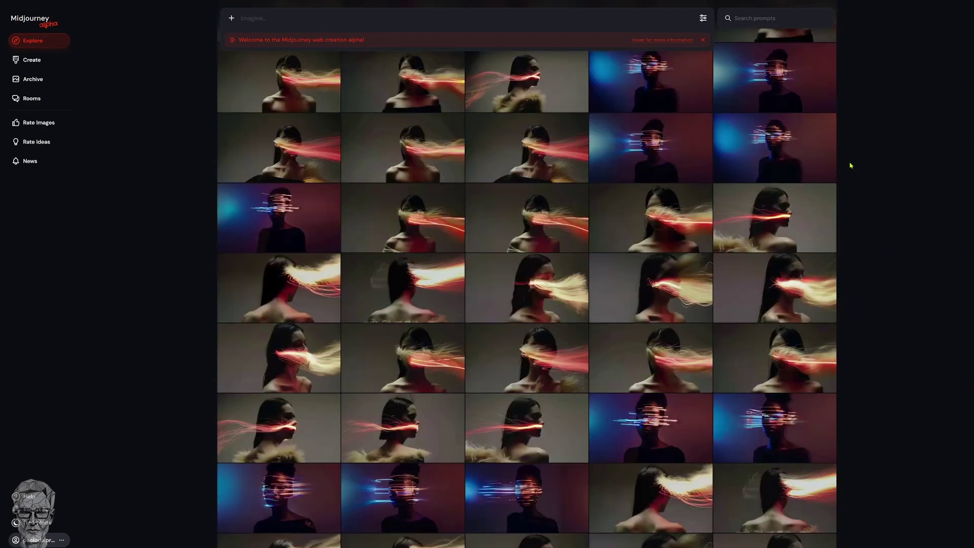
scroll(850, 166, "down", 10)
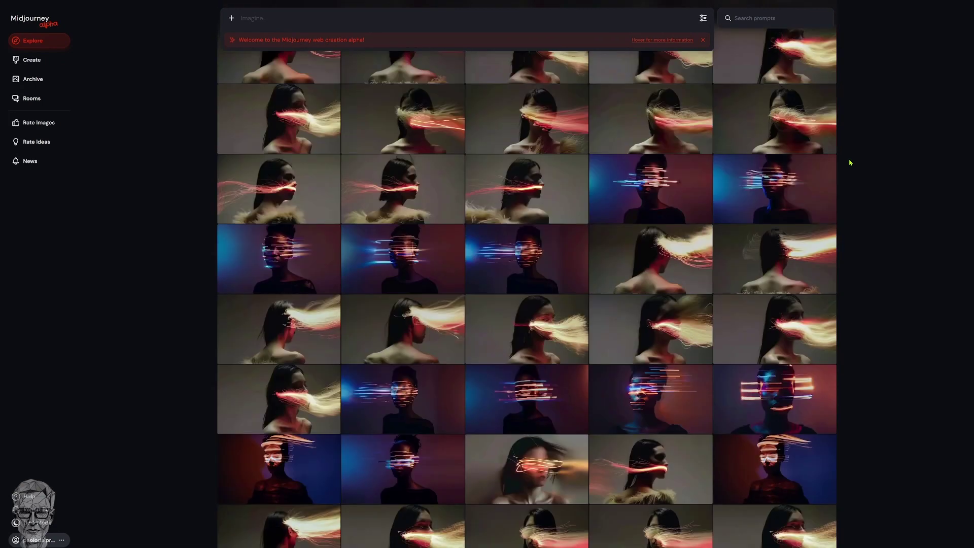
scroll(850, 163, "down", 10)
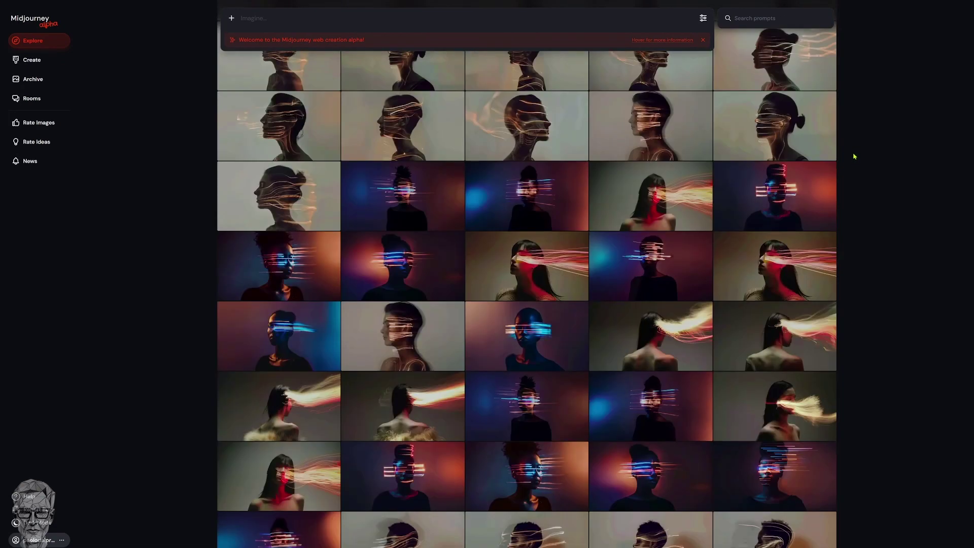
scroll(854, 157, "up", 6)
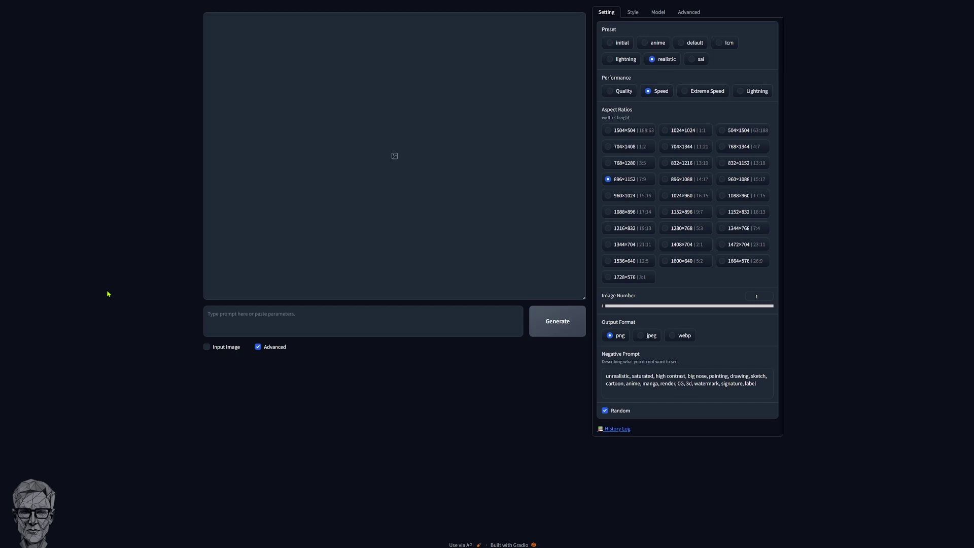
In Fooocus, enable input images and show the advanced controls for the image prompts
left_click(206, 347)
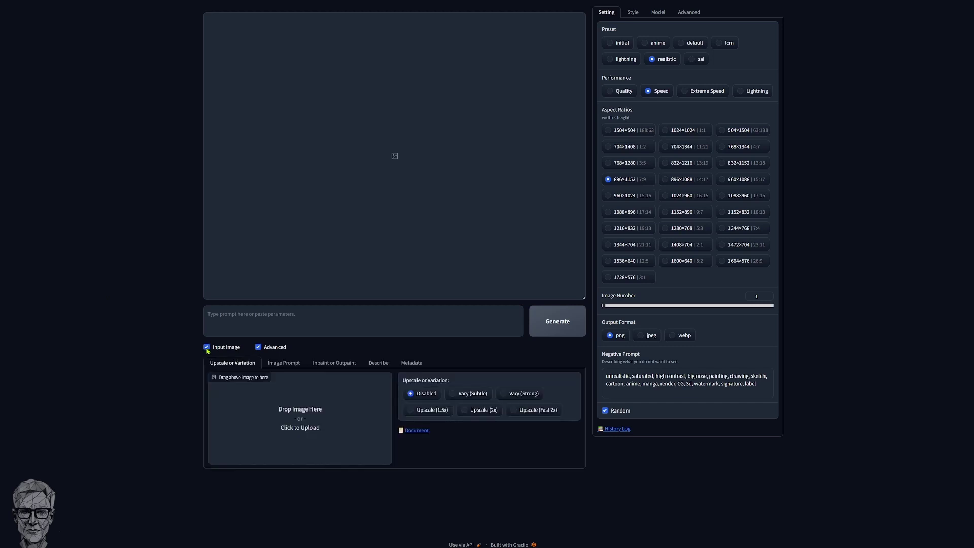
left_click(287, 370)
scroll(287, 370, "down", 2)
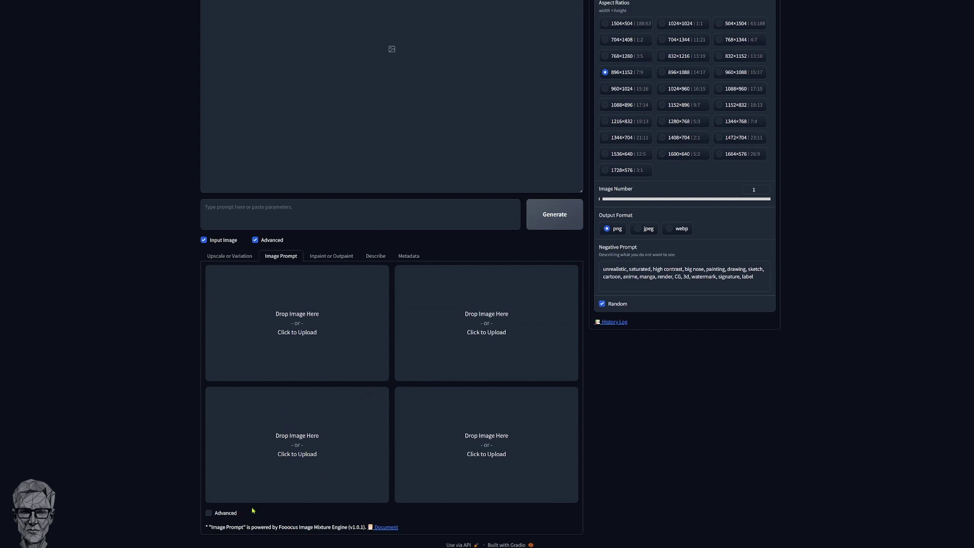
left_click(208, 515)
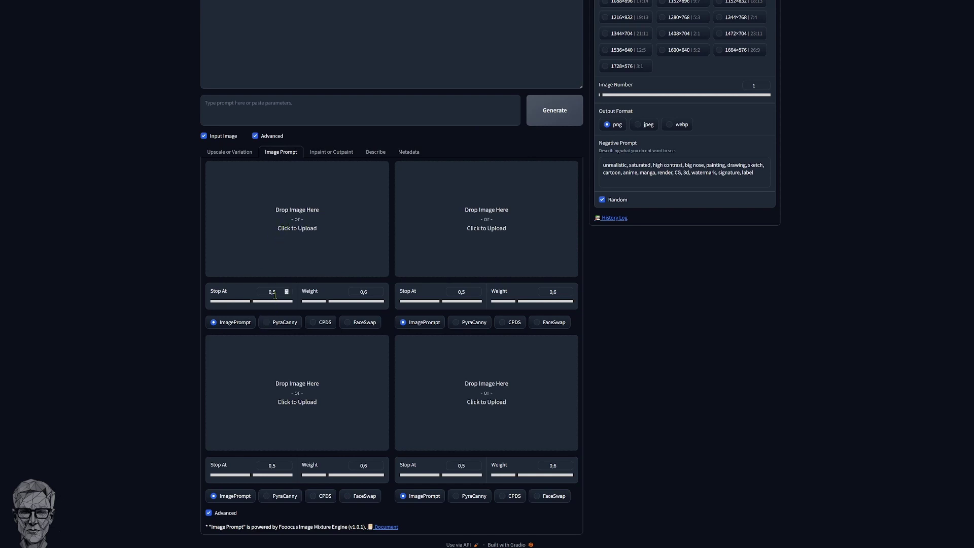
Try out the Stop At setting of the first image prompt and return it to 0,5
left_click_drag(250, 304, 253, 307)
left_click(278, 291)
key("BackSpace")
type("3")
key("BackSpace")
key("BackSpace")
key("BackSpace")
type("5")
Raise the Weight of the first image prompt to 1,876
left_click(325, 302)
left_click(327, 303)
mouse_move(327, 303)
left_mouse_down()
mouse_move(386, 303)
mouse_move(334, 303)
left_mouse_up()
left_click_drag(331, 303, 381, 303)
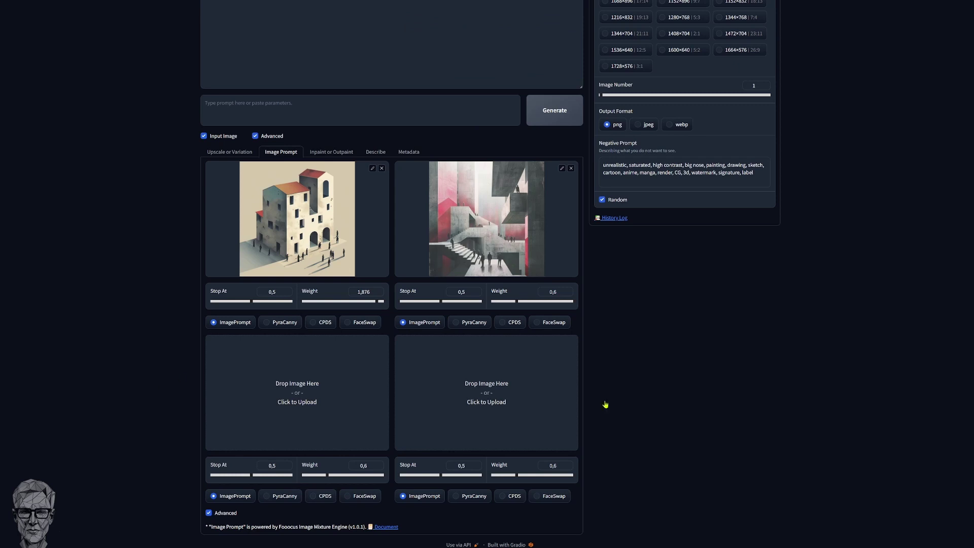
Generate an image at 704×1408 from both image prompts with the first one's Weight set to 0,6
scroll(762, 431, "up", 3)
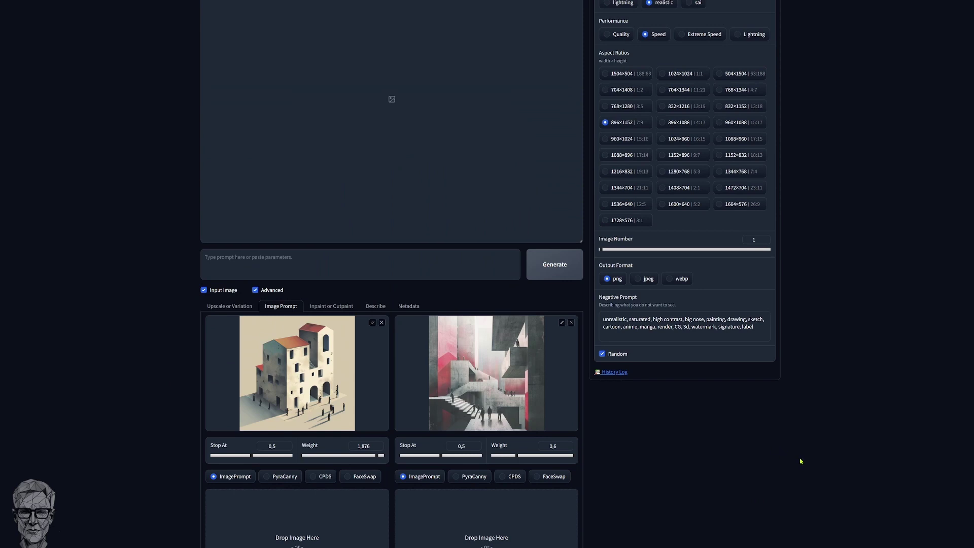
scroll(798, 463, "up", 1)
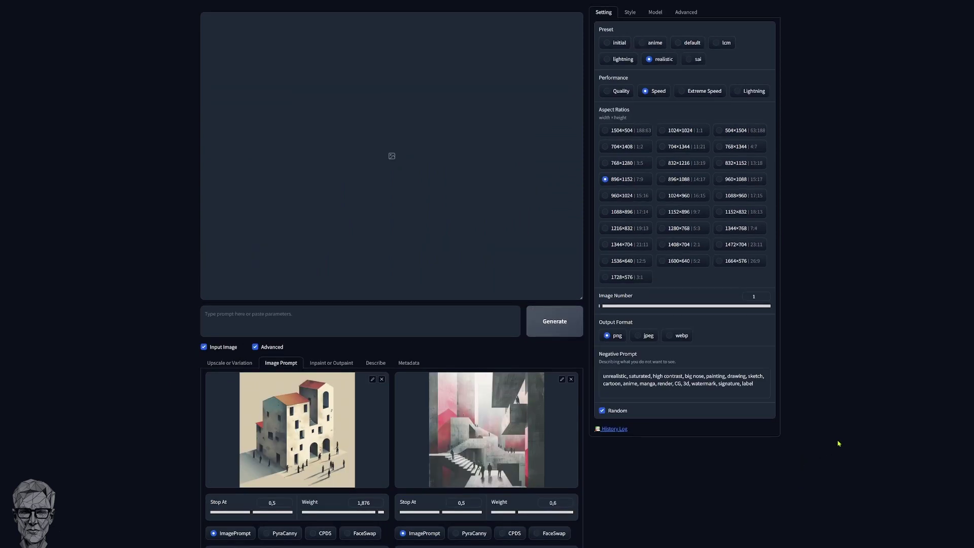
left_click(604, 147)
double_click(371, 503)
type("0,6")
left_click(562, 328)
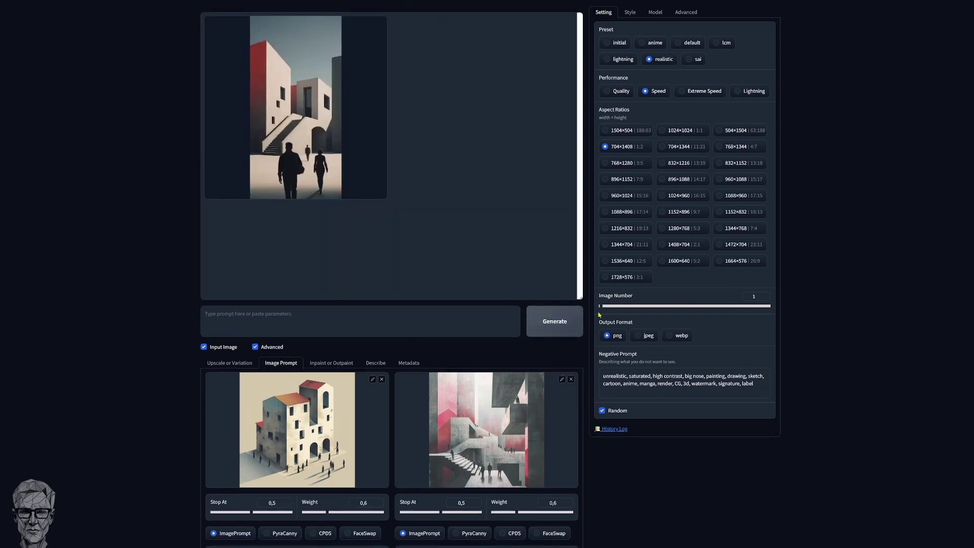
Inspect the generated image at full-screen size and return to the main interface
left_click(298, 129)
left_click(404, 180)
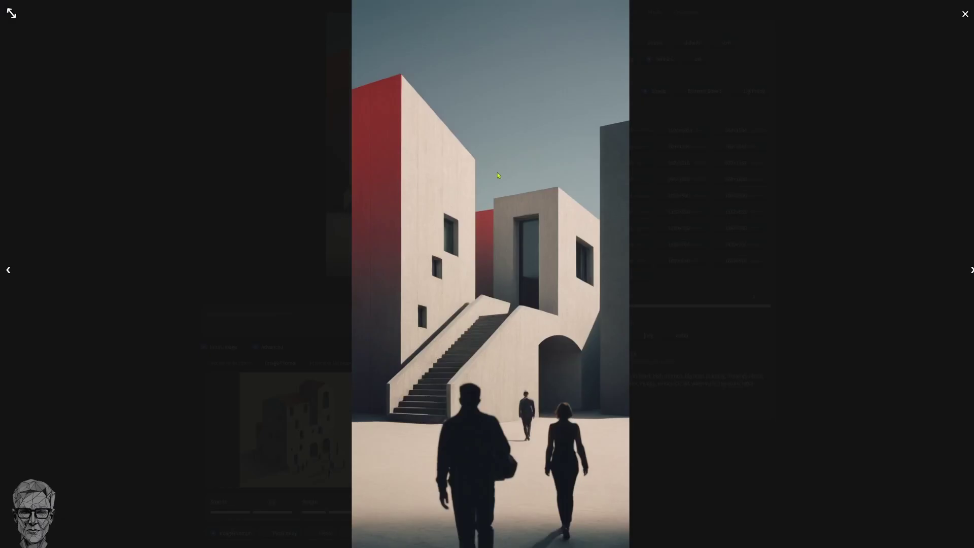
left_click(670, 173)
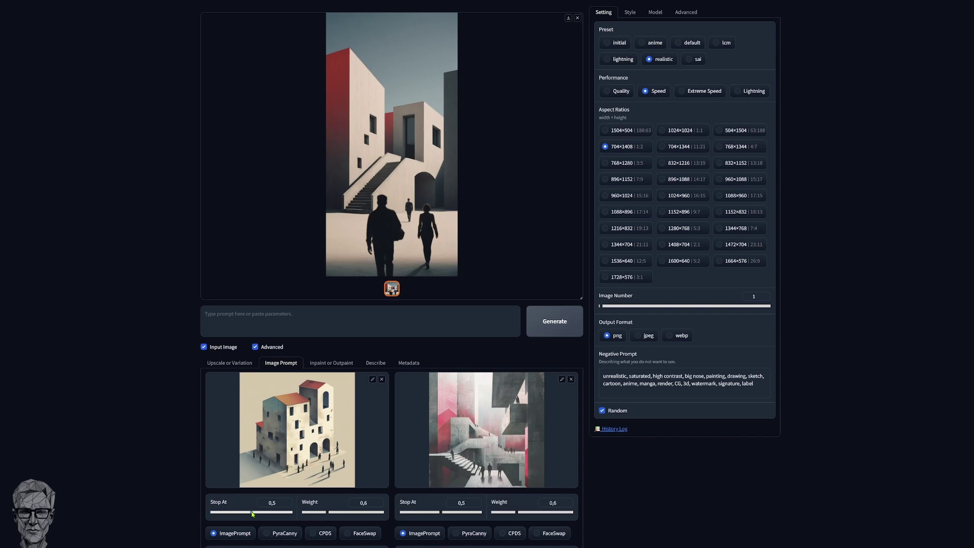
Generate an image with the first prompt's Stop At at 0,902 and the second's Weight at 1,598, and open the result
left_click_drag(252, 513, 283, 515)
left_click_drag(518, 515, 557, 516)
left_click(559, 328)
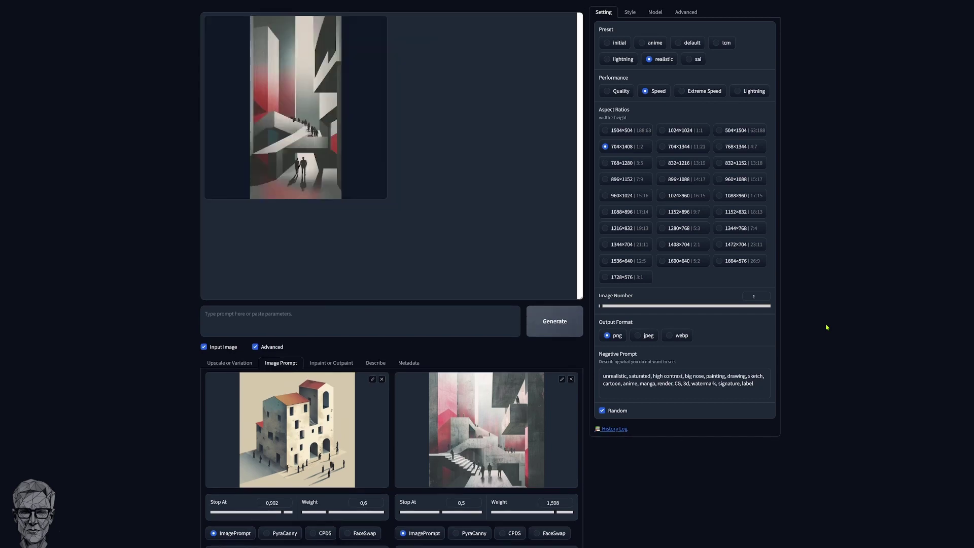
left_click(333, 127)
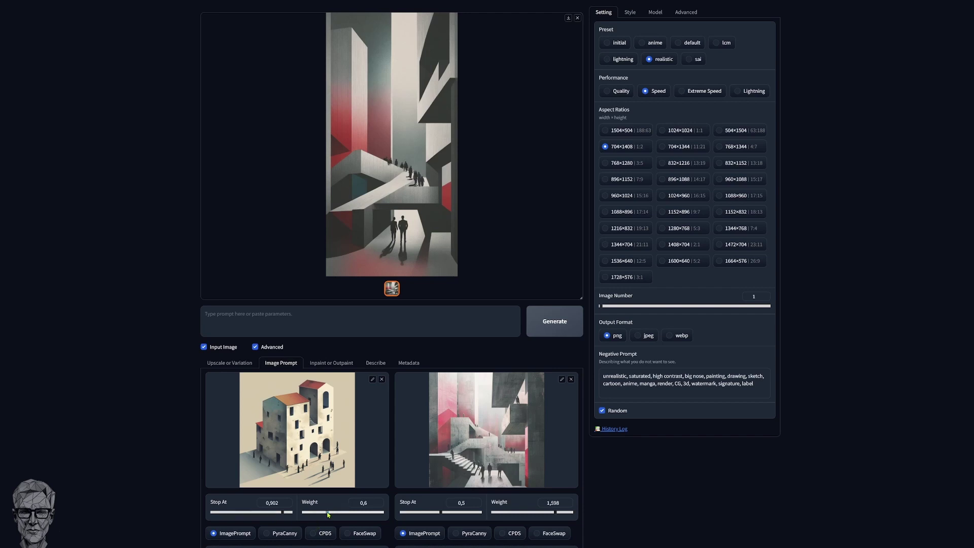
Set the first image prompt's Weight to 1,638, generate a new image and open the result
left_click_drag(327, 513, 368, 515)
left_click(559, 327)
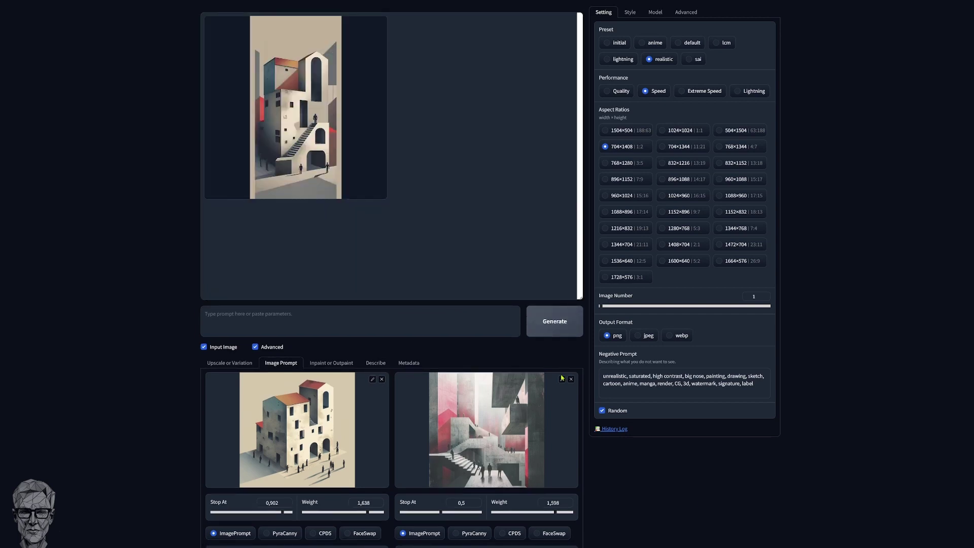
left_click(320, 169)
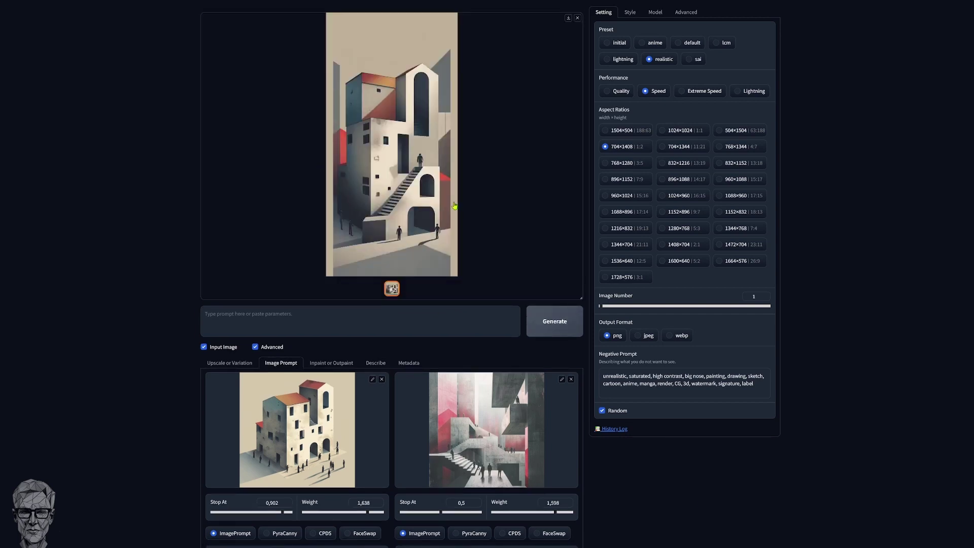